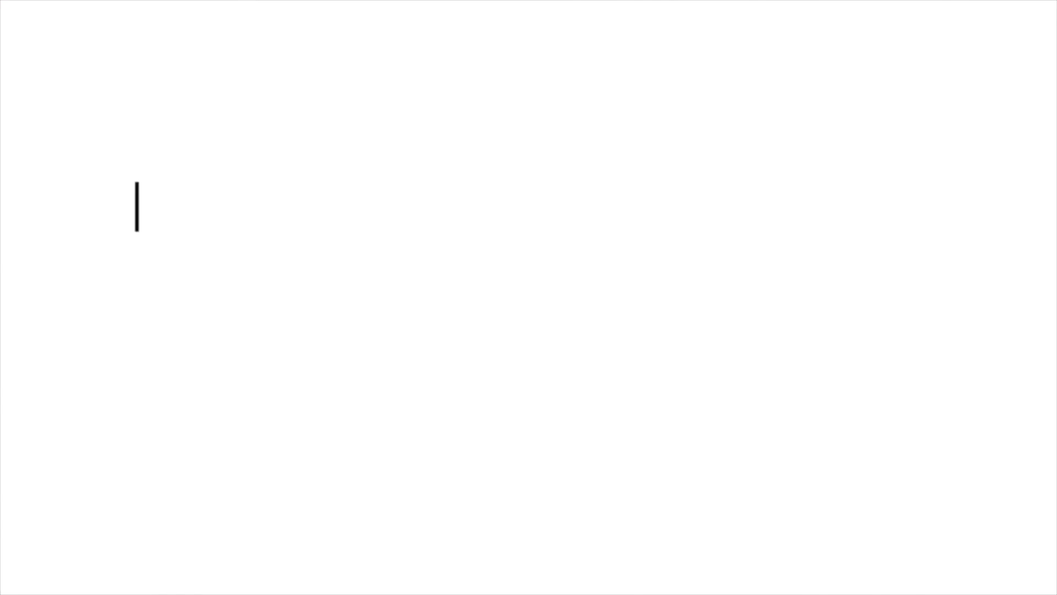
text(uurl)
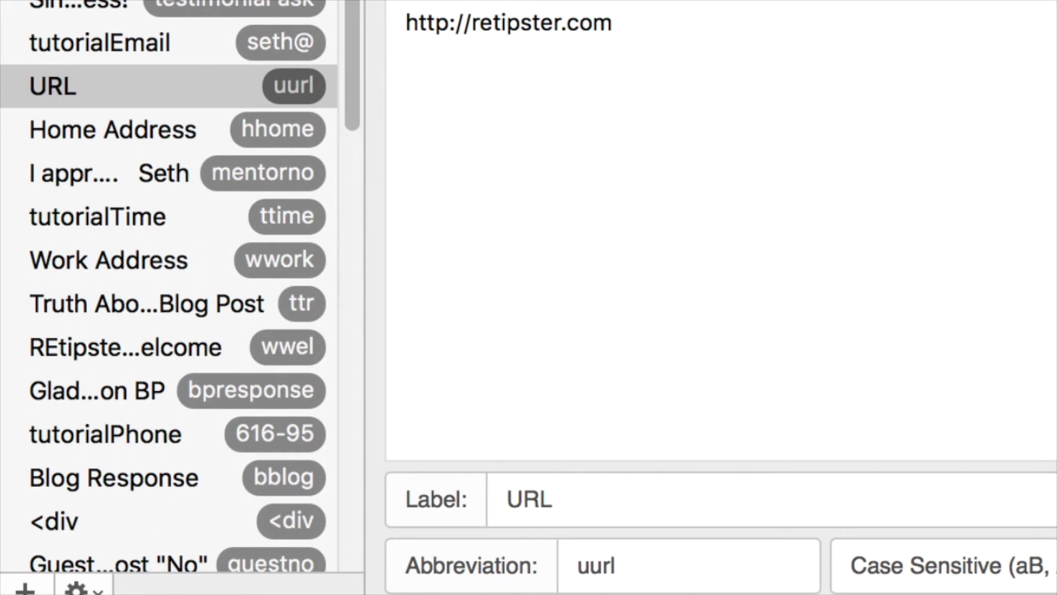
Step: Review the <div snippet's abbreviation and embed-container line, then add a new line below the URL
click(69, 521)
click(70, 521)
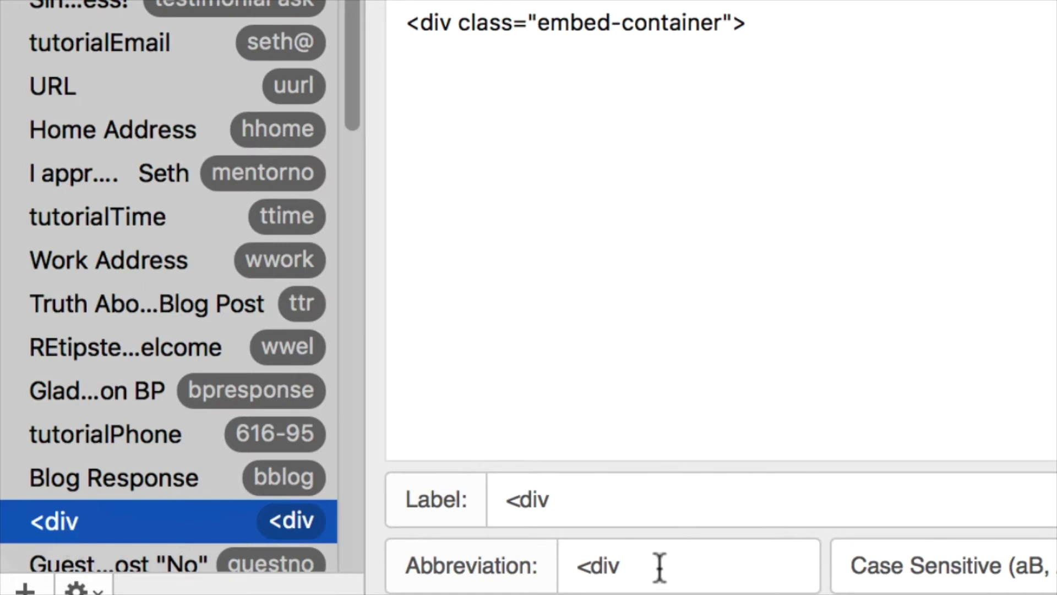
drag(659, 567, 559, 567)
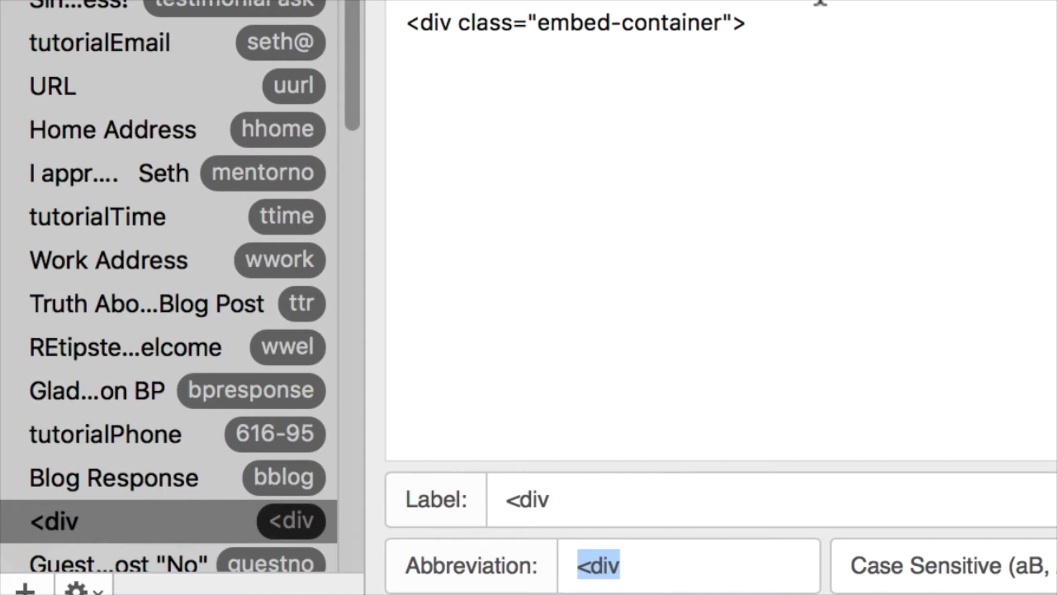
drag(751, 24, 398, 21)
key(super+c)
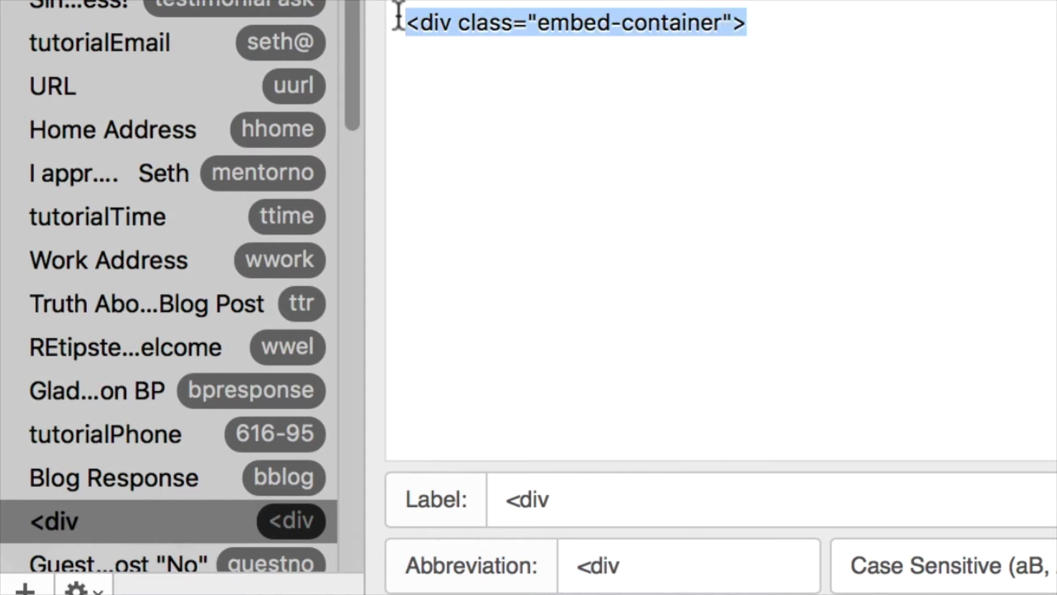
click(770, 21)
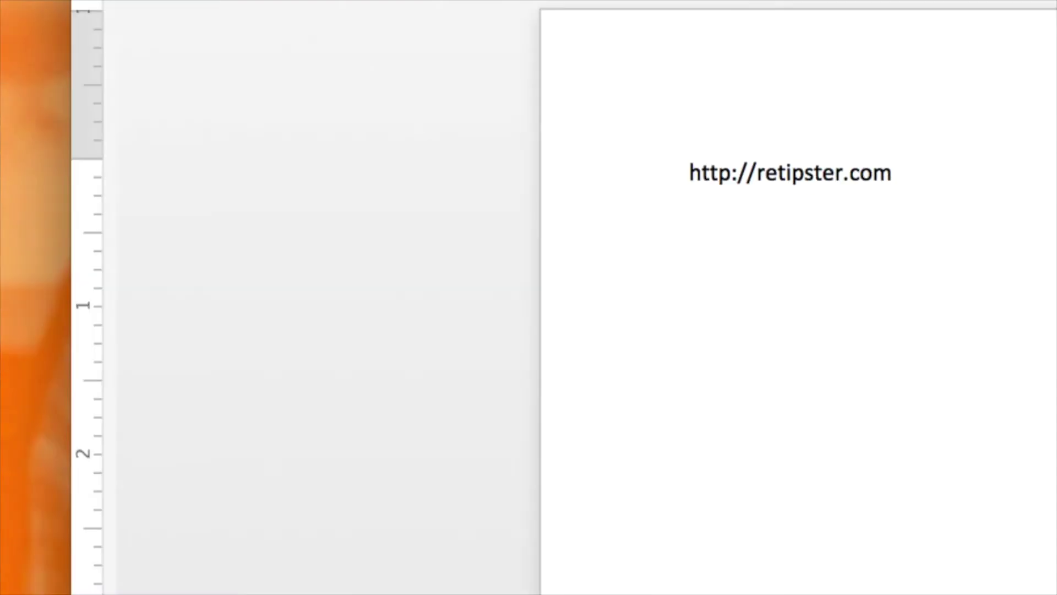
key(Return)
key(Return)
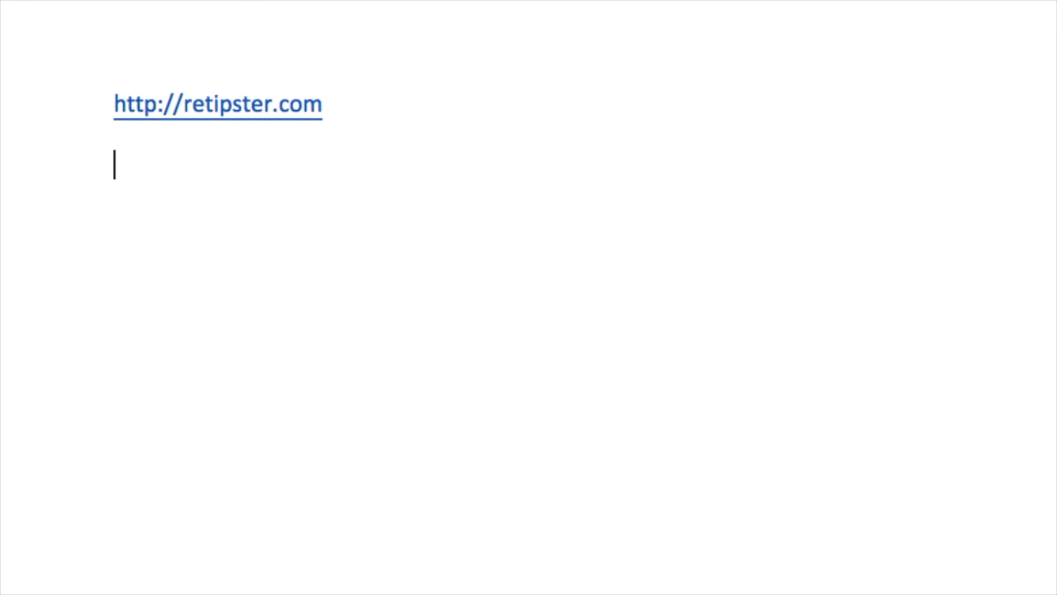
Step: Expand <div into the embed-container line, start a new line, and enter xoff for the Offer Email
text(<di)
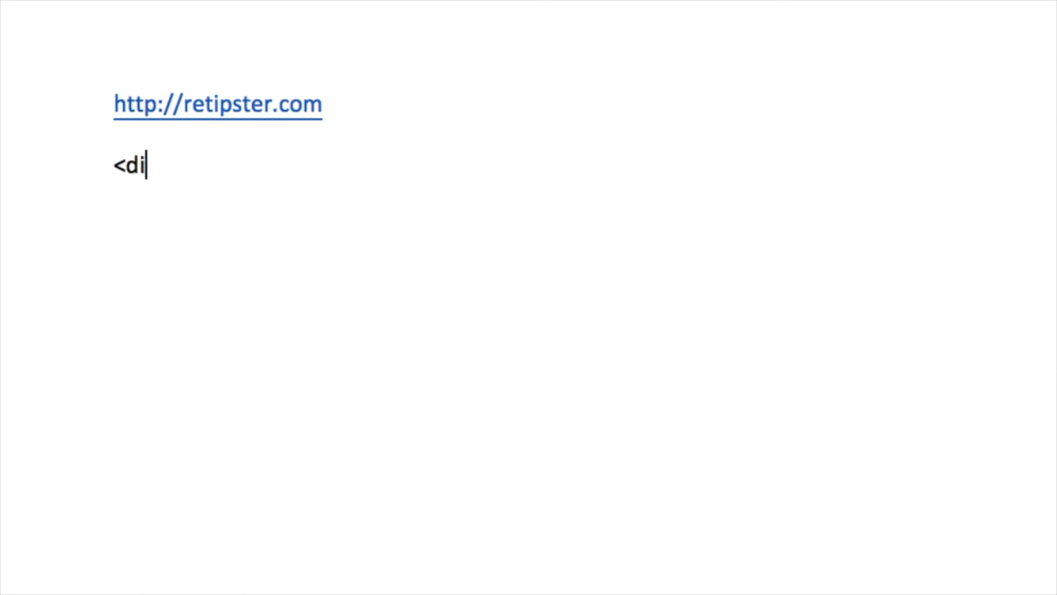
key(BackSpace)
key(BackSpace)
key(BackSpace)
key(super+v)
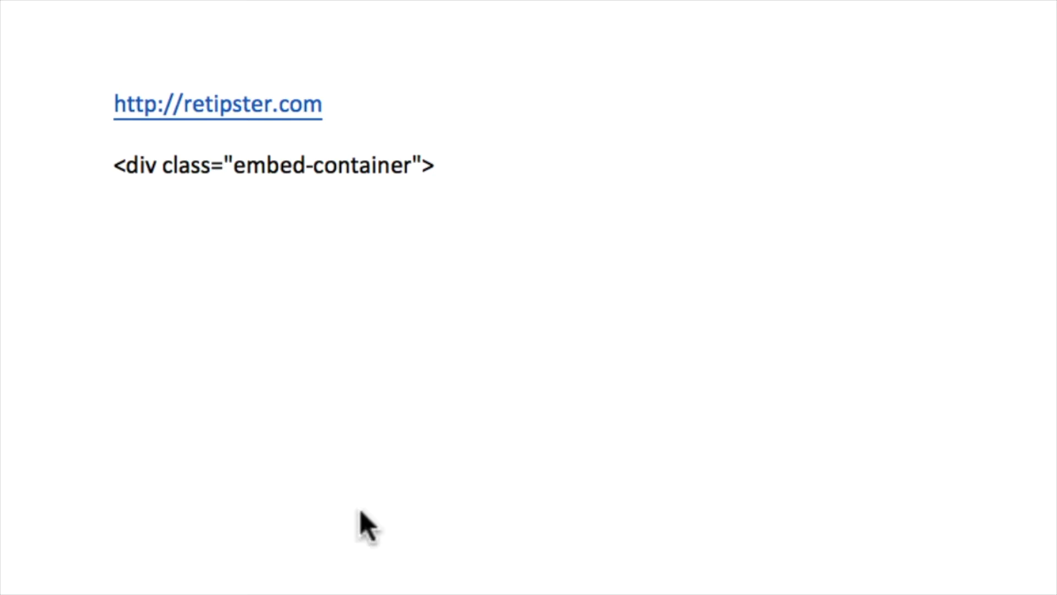
key(Return)
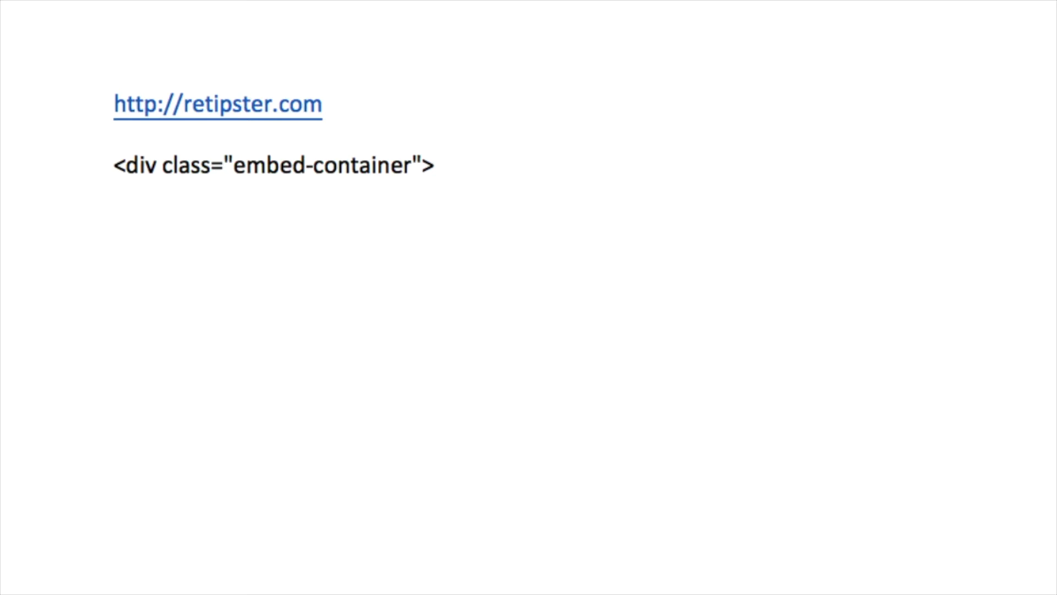
text(xoff)
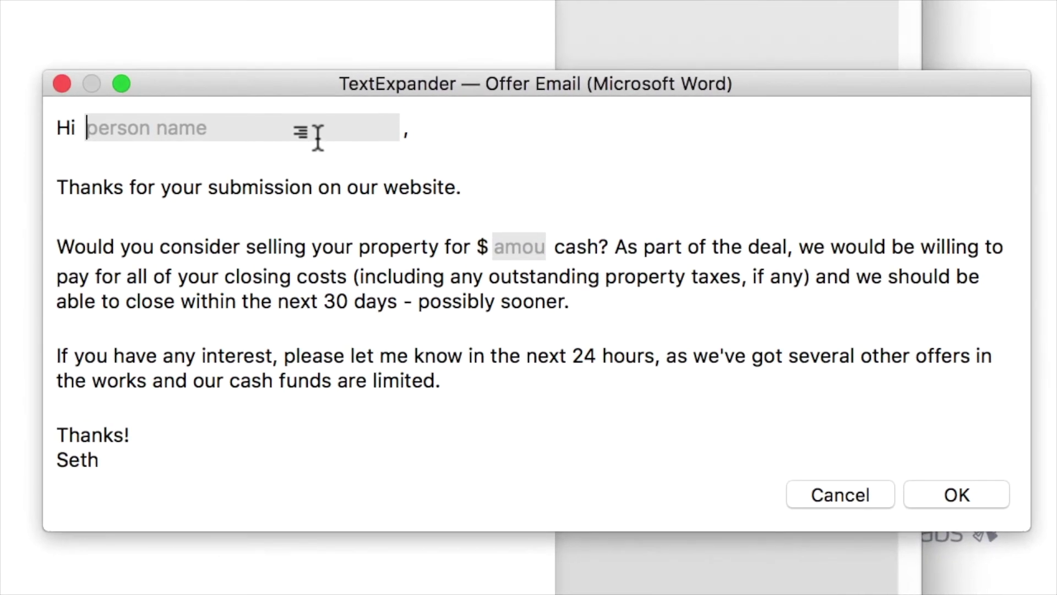
Step: Fill the Offer Email with the recipient's name and 2,000, insert it, and select the result
text(Jim)
click(518, 250)
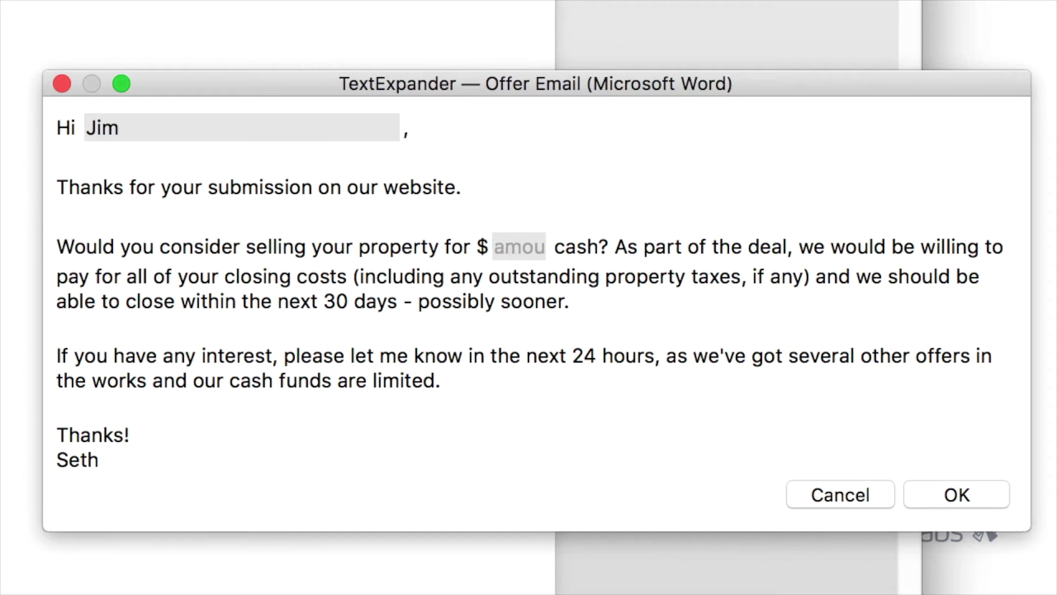
text(2,000)
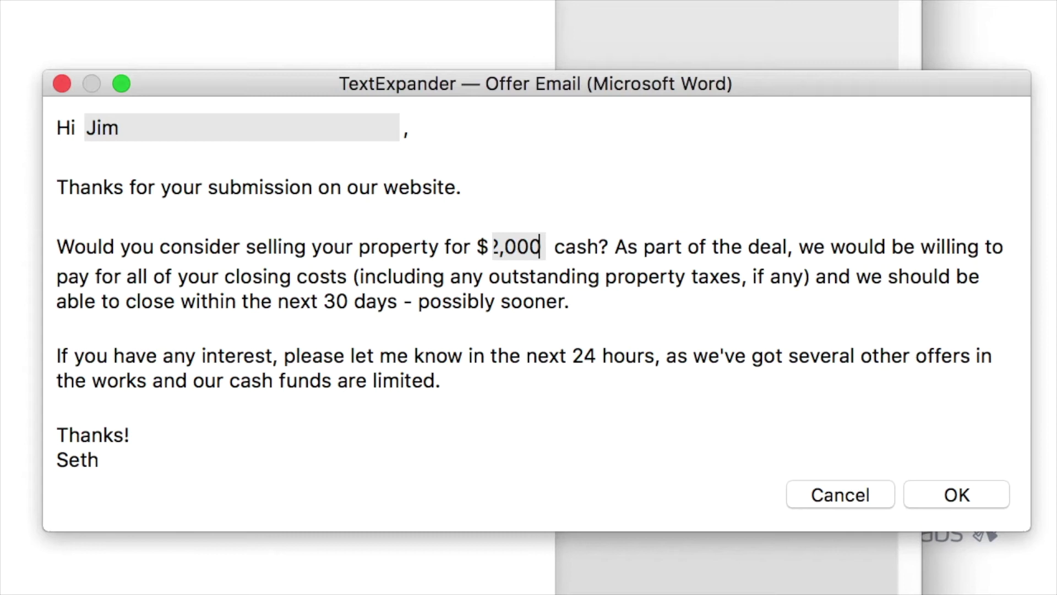
click(943, 488)
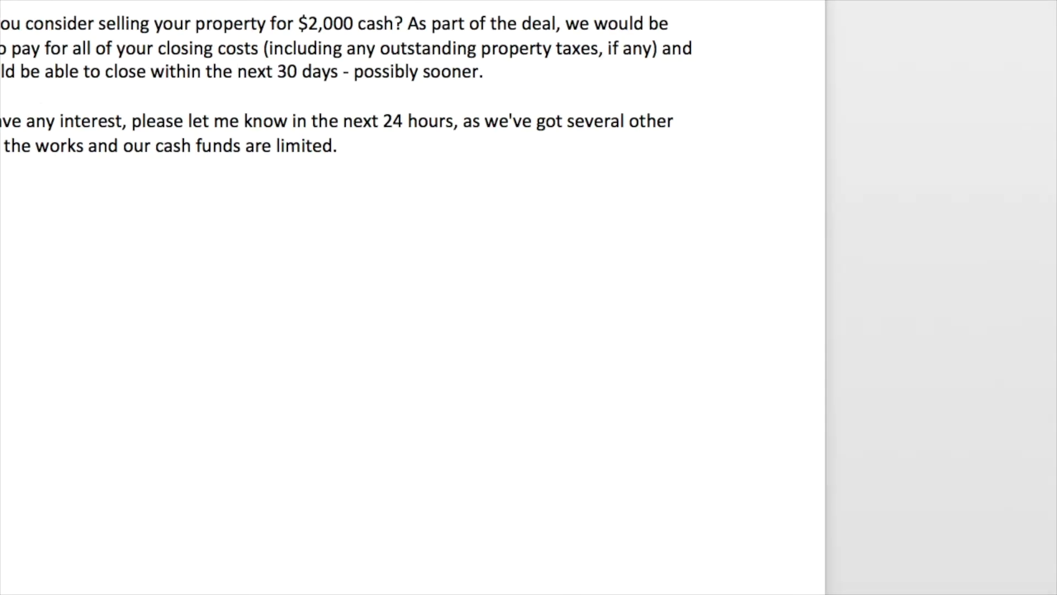
drag(135, 148, 373, 435)
Step: Deselect the inserted email and add blank lines after its sign-off
click(511, 439)
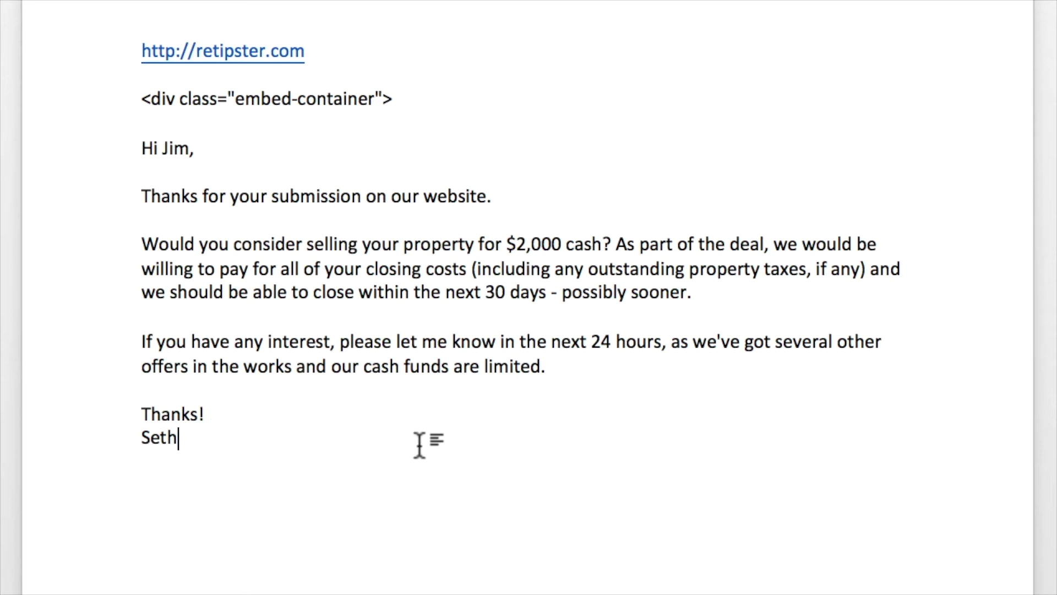
key(Return)
key(Return)
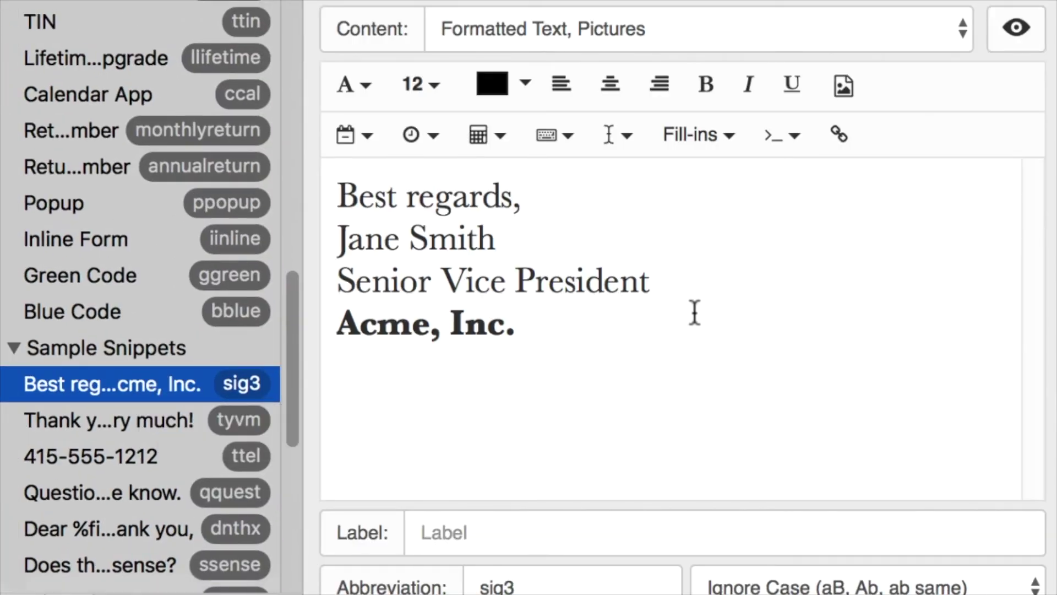
Step: Select the sig3 signature lines and Acme, Inc. to inspect formatting, then view the dnthx snippet
click(683, 325)
drag(683, 325, 302, 189)
click(410, 237)
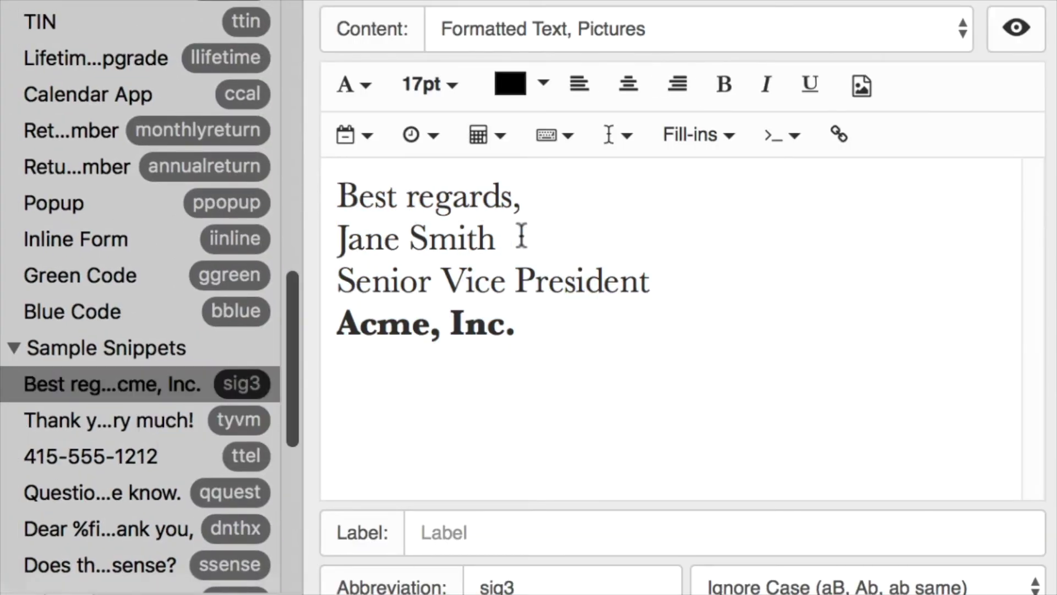
drag(522, 321, 361, 320)
click(570, 329)
drag(564, 325, 142, 316)
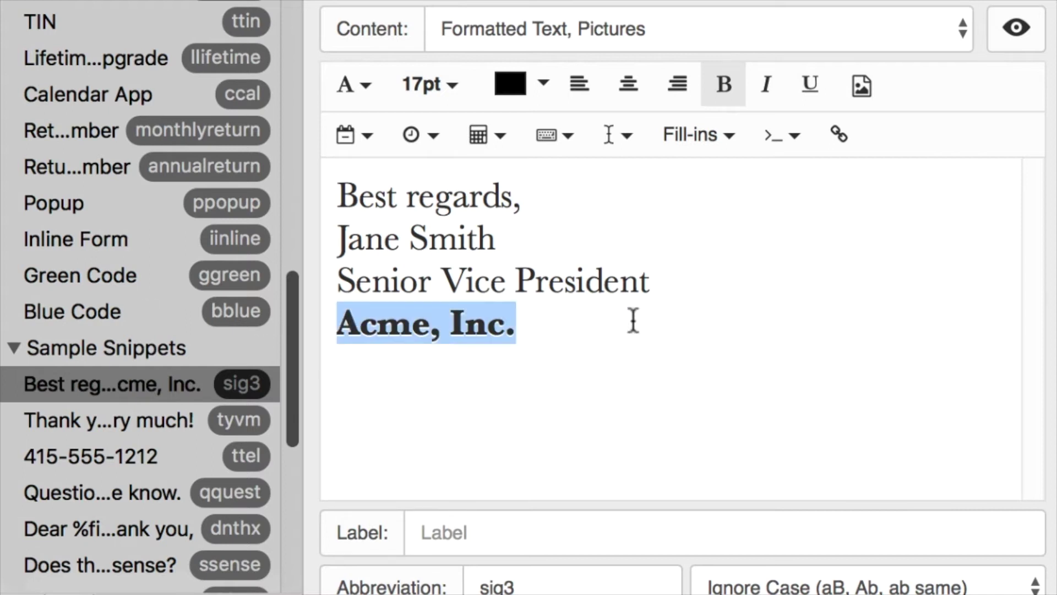
click(633, 321)
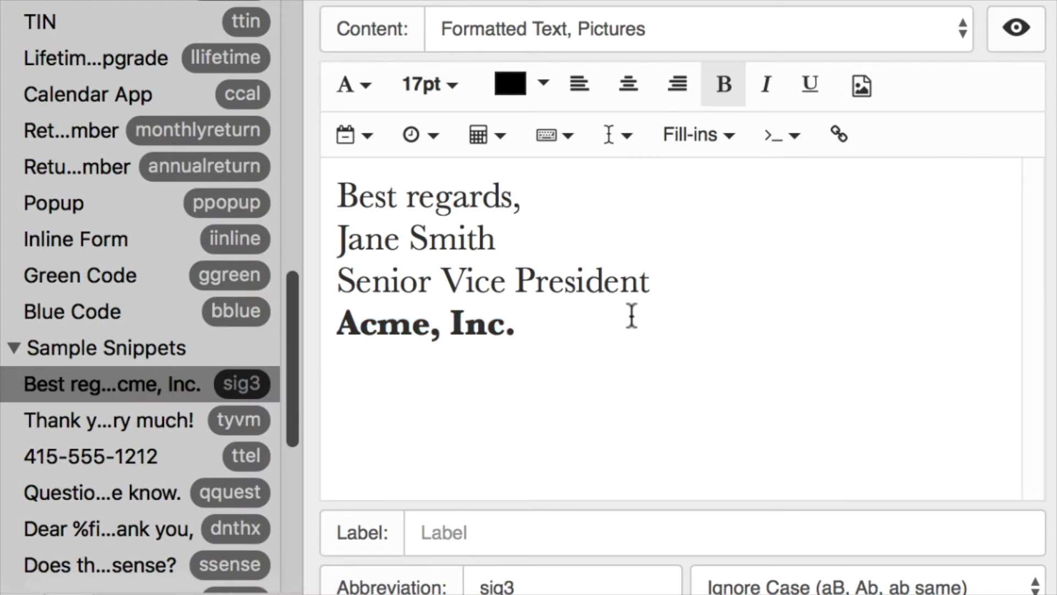
click(148, 520)
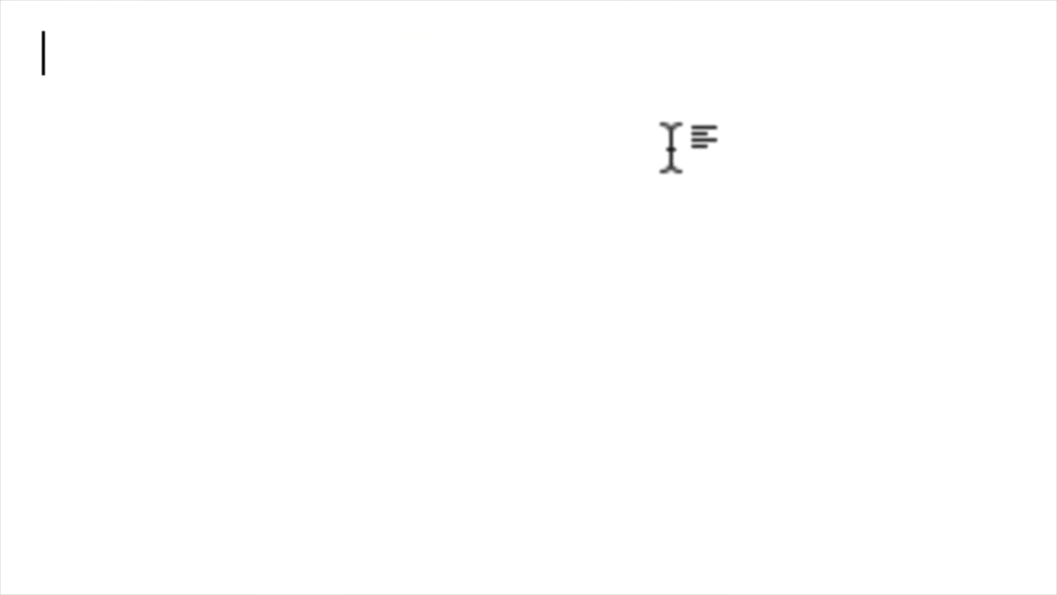
Step: Expand dnt, fill in the donor's name, 5,000 and our health clinic, and insert the letter
text(dnt)
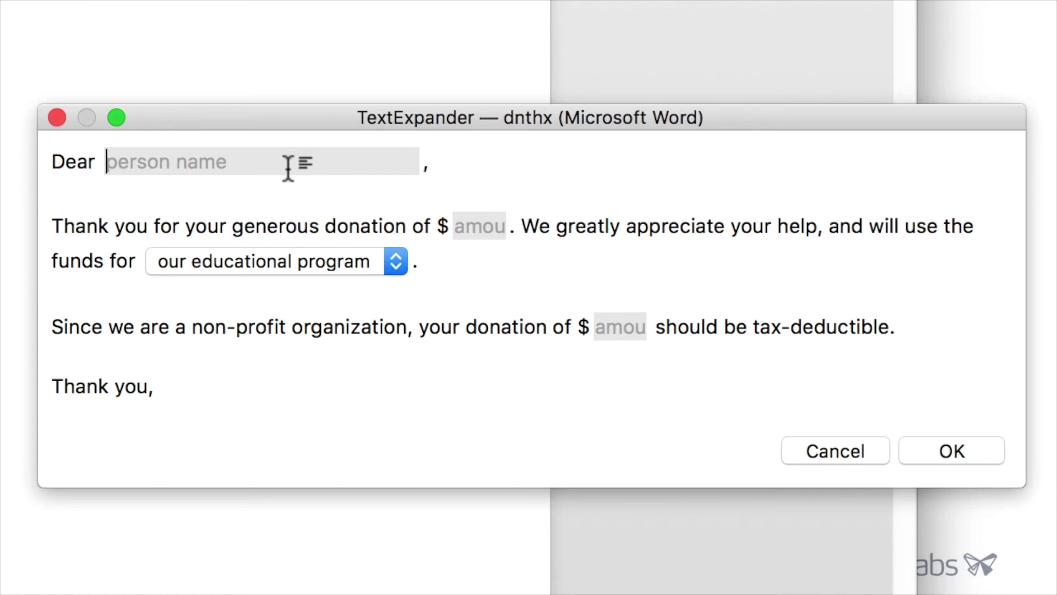
text(Bob)
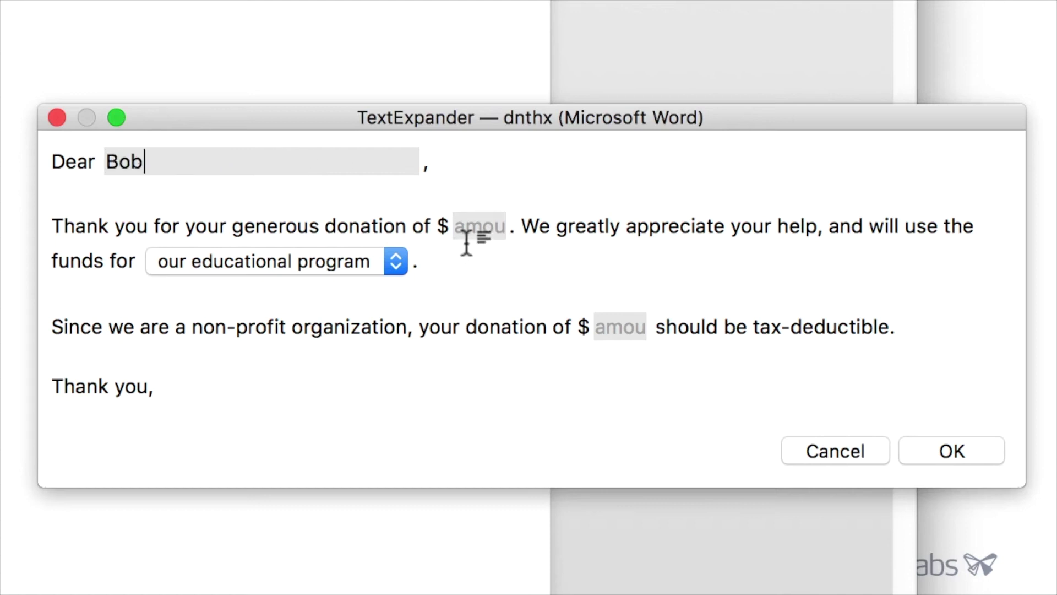
click(488, 227)
text(5,000)
click(392, 261)
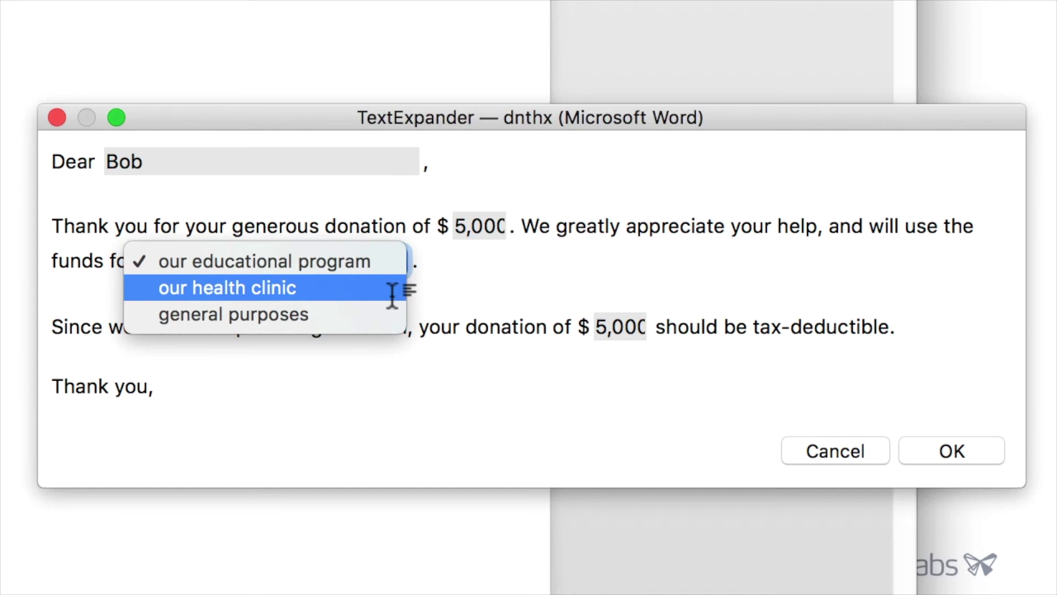
click(392, 288)
key(Return)
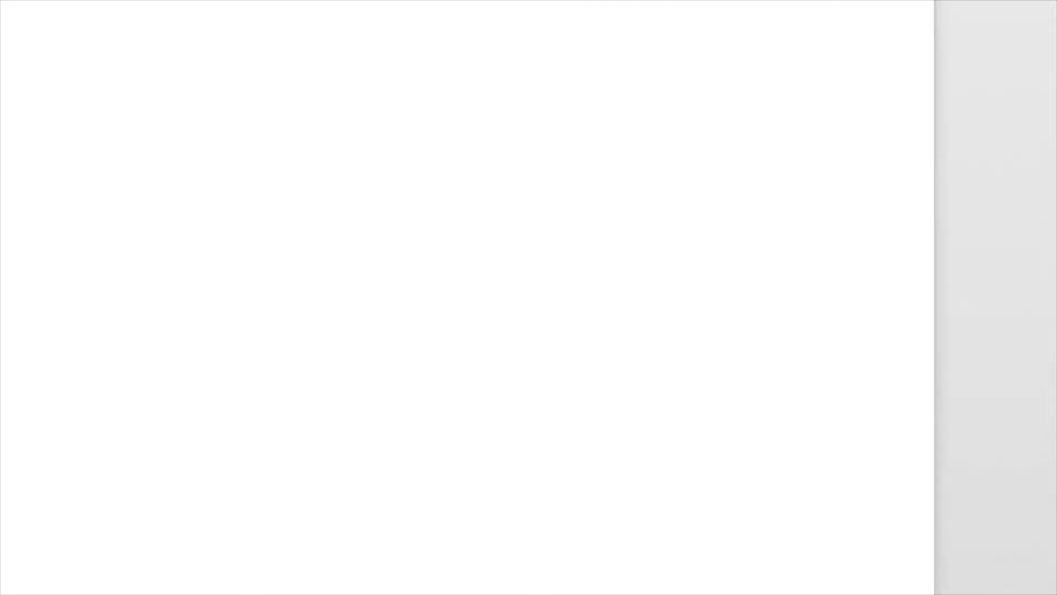